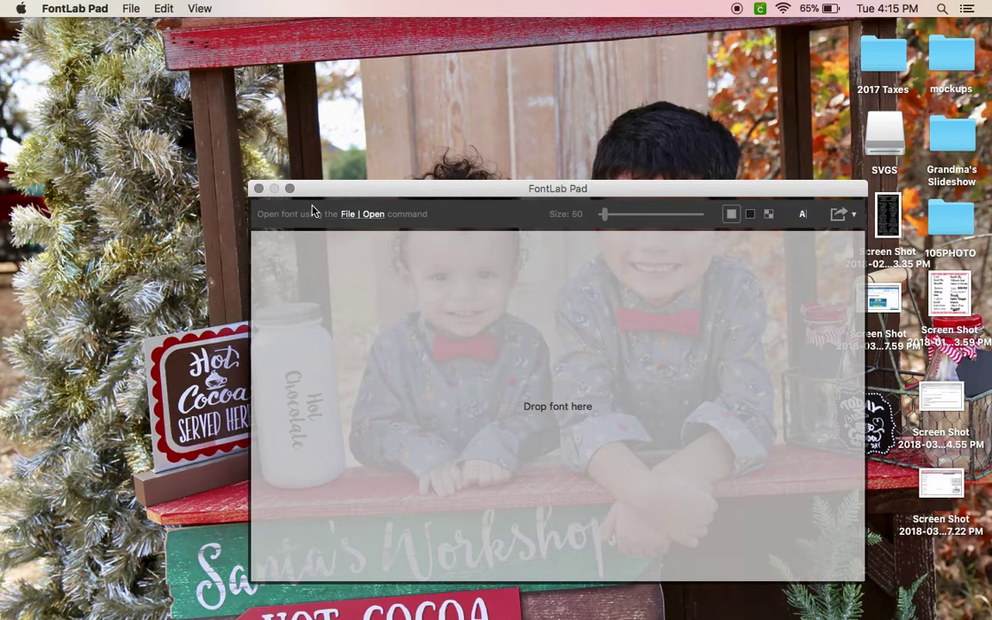
Move the empty FontLab Pad window up and to the left on the desktop.
left_click_drag(379, 191, 300, 138)
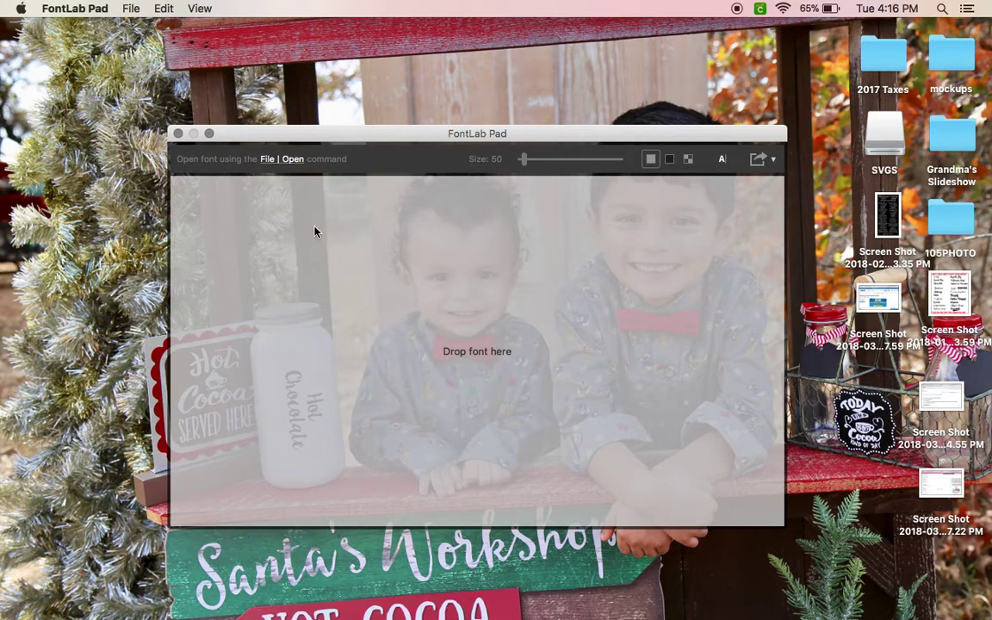
From File > Open Installed, pick the Affectionately Yours Regular font.
left_click(130, 10)
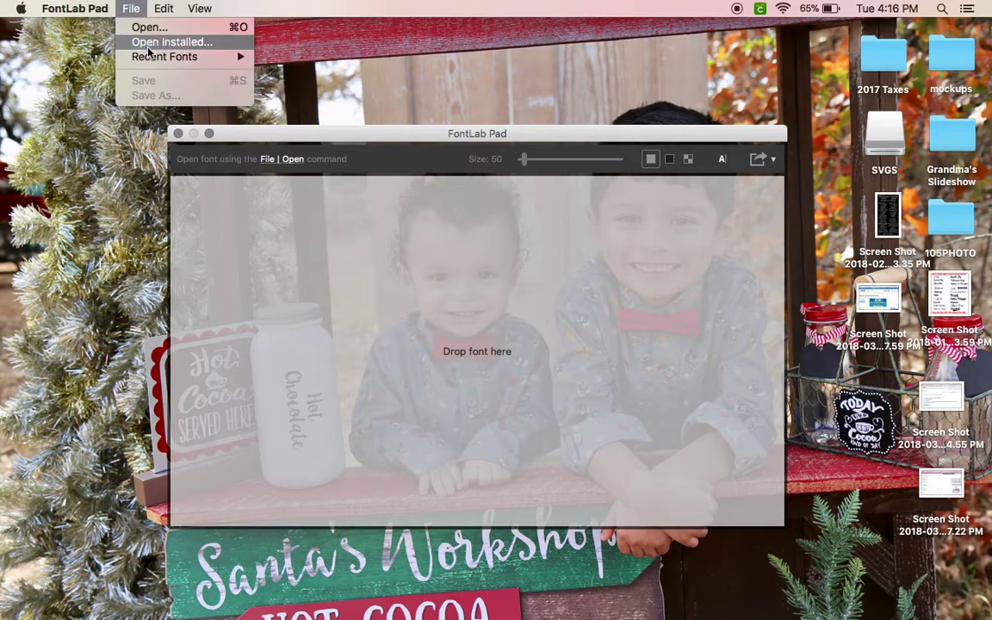
left_click(138, 42)
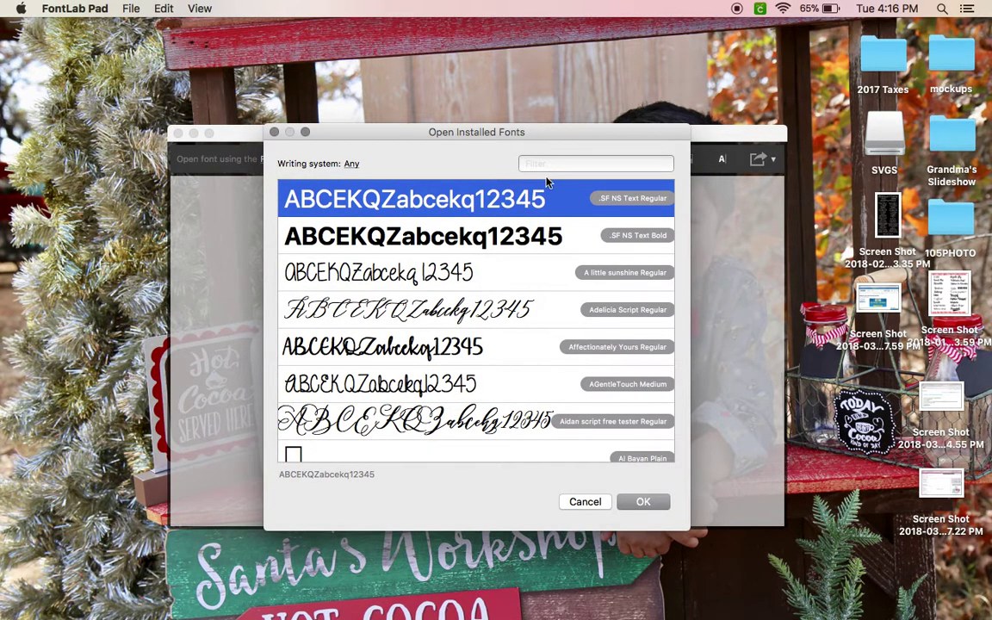
scroll(483, 354, "down", 10)
scroll(482, 365, "up", 5)
scroll(481, 365, "down", 15)
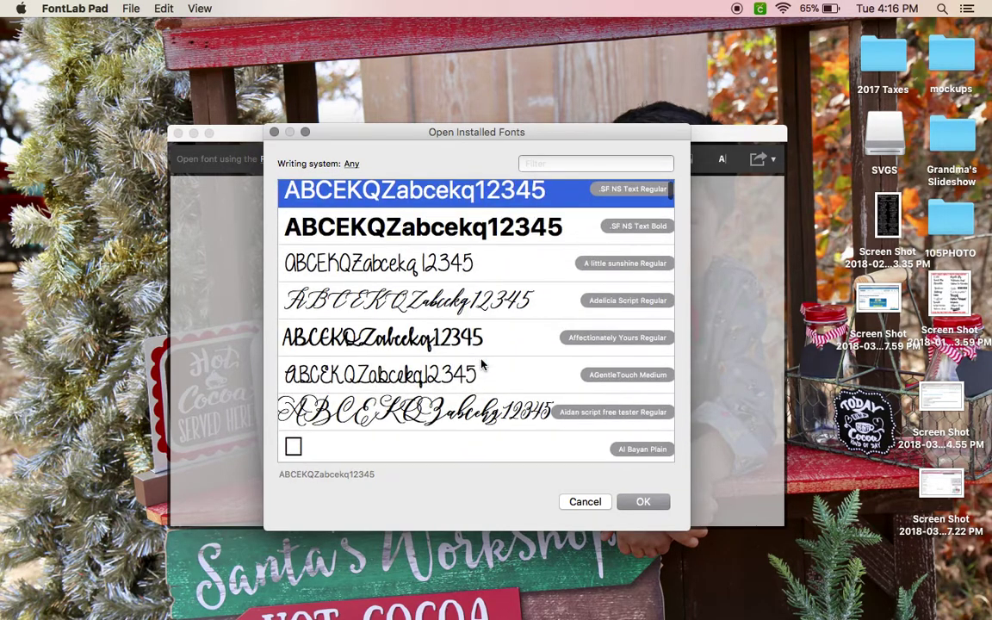
scroll(482, 365, "up", 15)
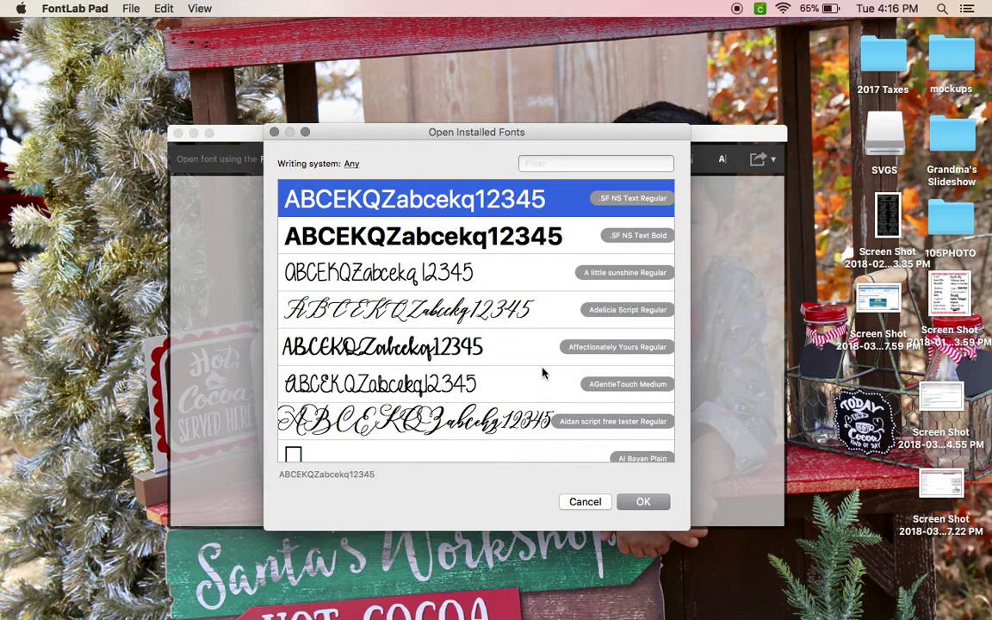
scroll(534, 329, "down", 4)
scroll(534, 328, "up", 4)
scroll(517, 362, "down", 10)
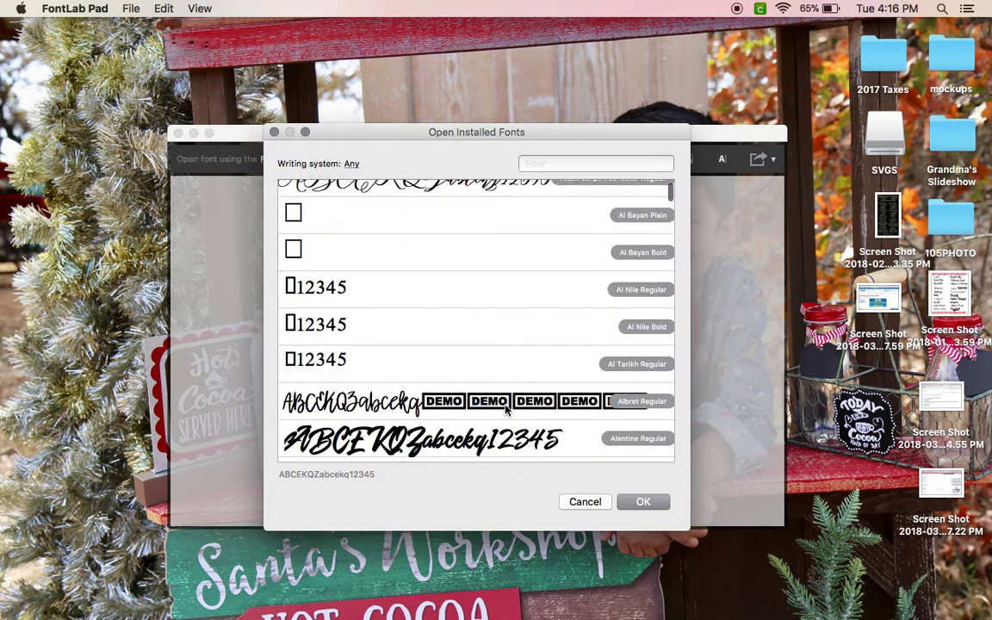
scroll(506, 411, "up", 10)
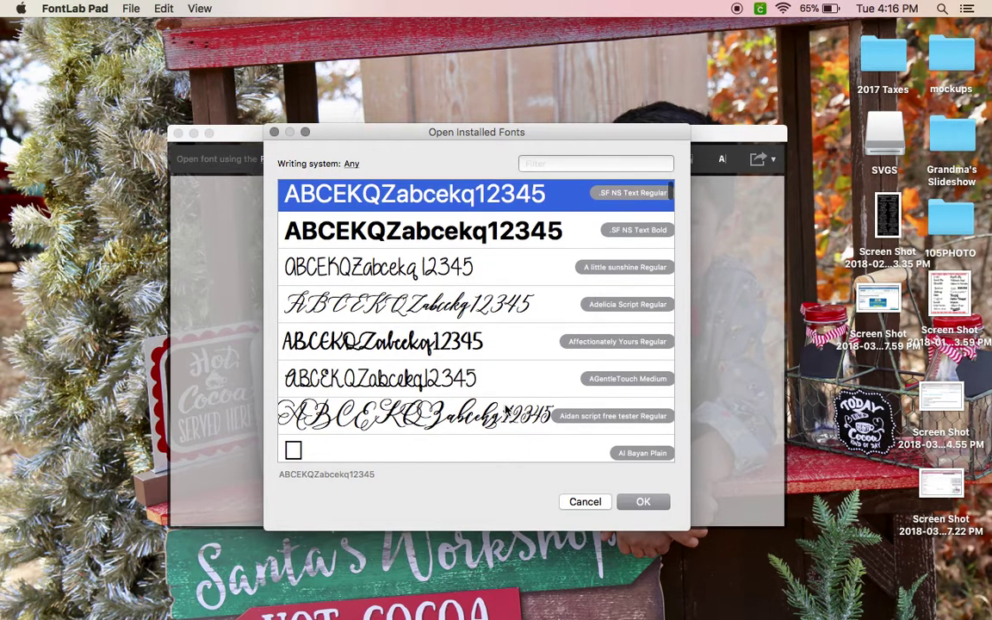
left_click(448, 342)
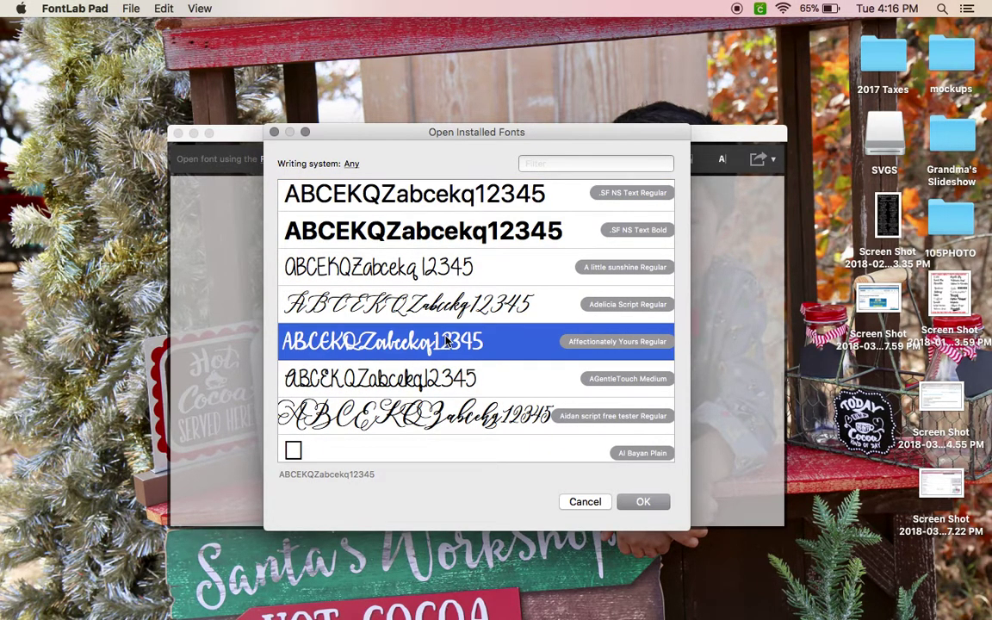
Replace the sample line with the person's full name in Affectionately Yours at size 50.
left_click(643, 502)
left_click(445, 316)
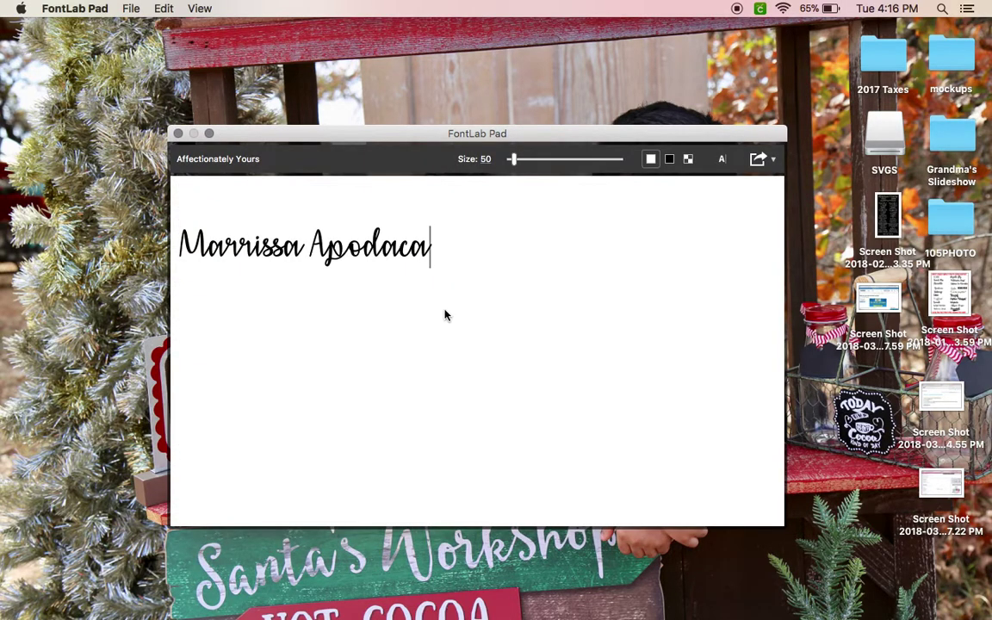
left_click_drag(435, 258, 183, 260)
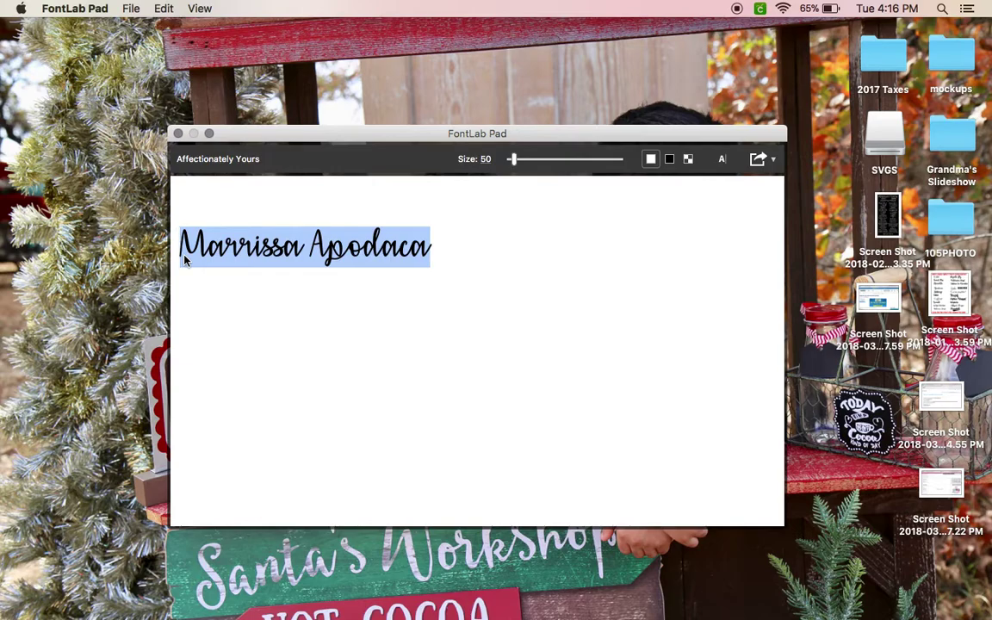
key("BackSpace")
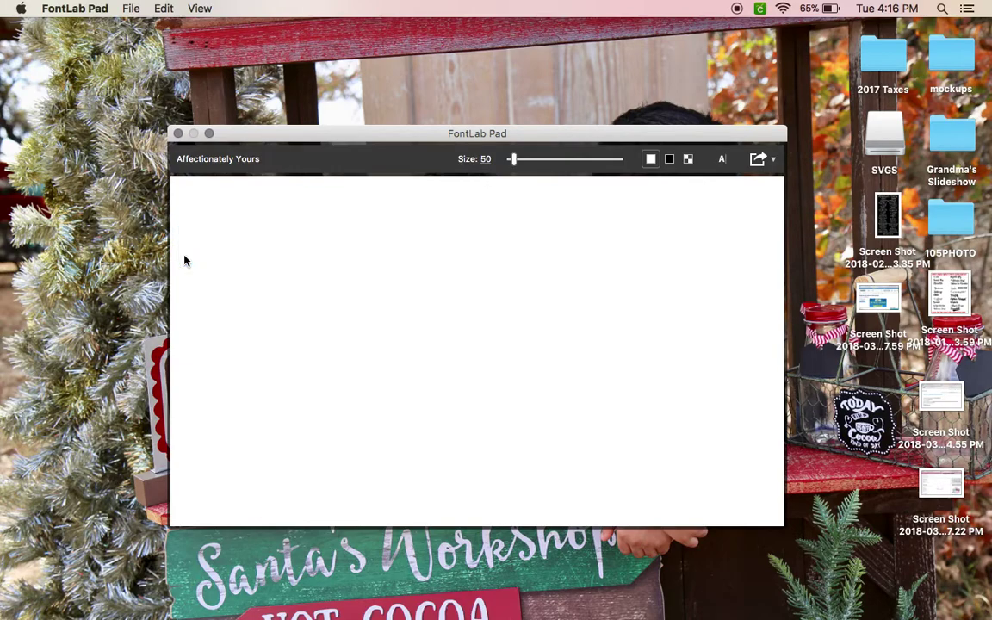
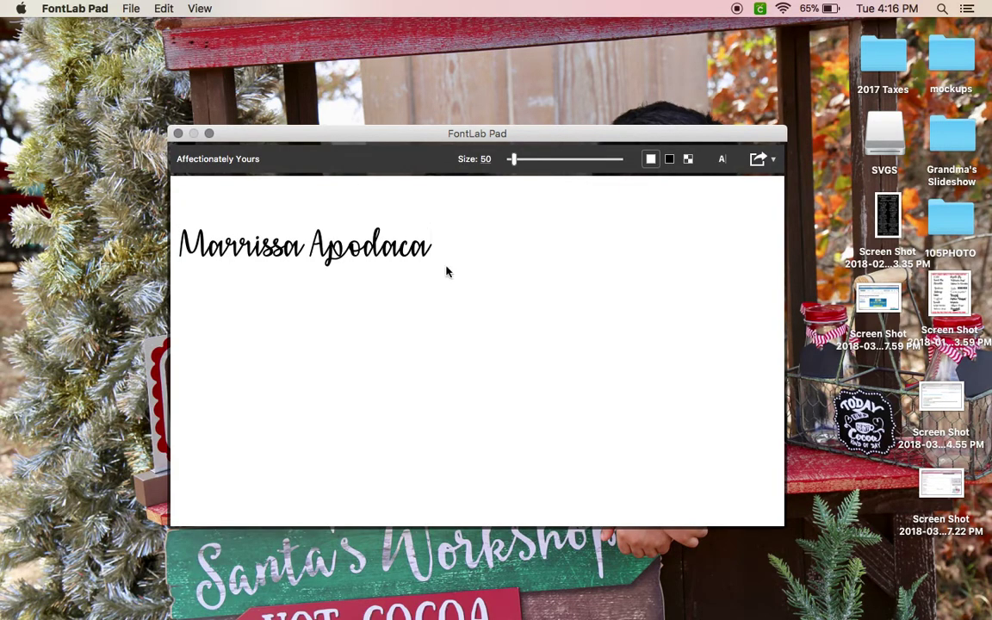
mouse_move(513, 159)
left_mouse_down()
mouse_move(580, 157)
mouse_move(514, 164)
left_mouse_up()
Save the name as an SVG File in Documents, named after the person.
left_click(133, 10)
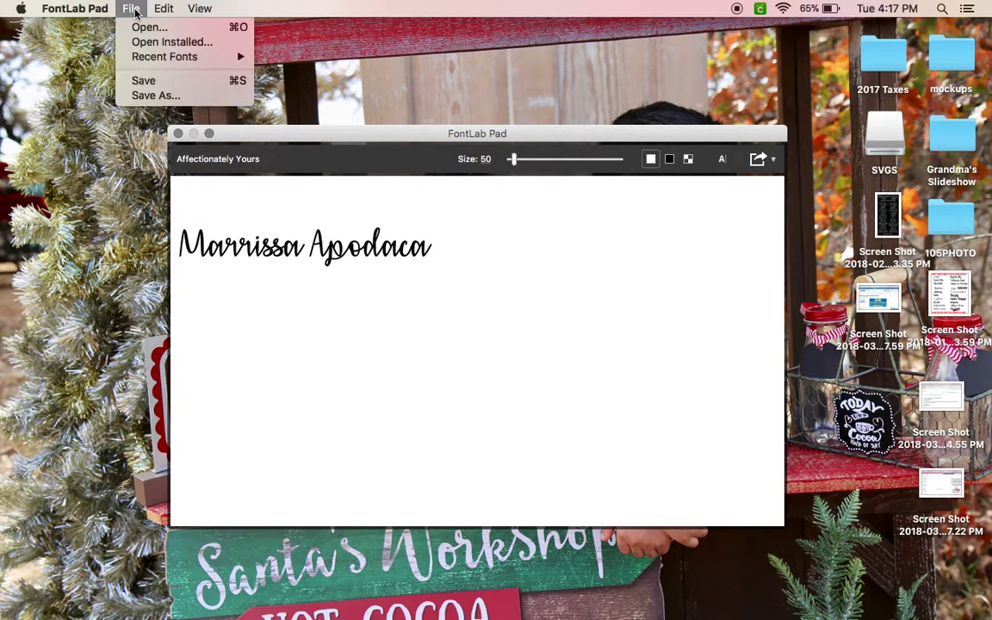
left_click(147, 96)
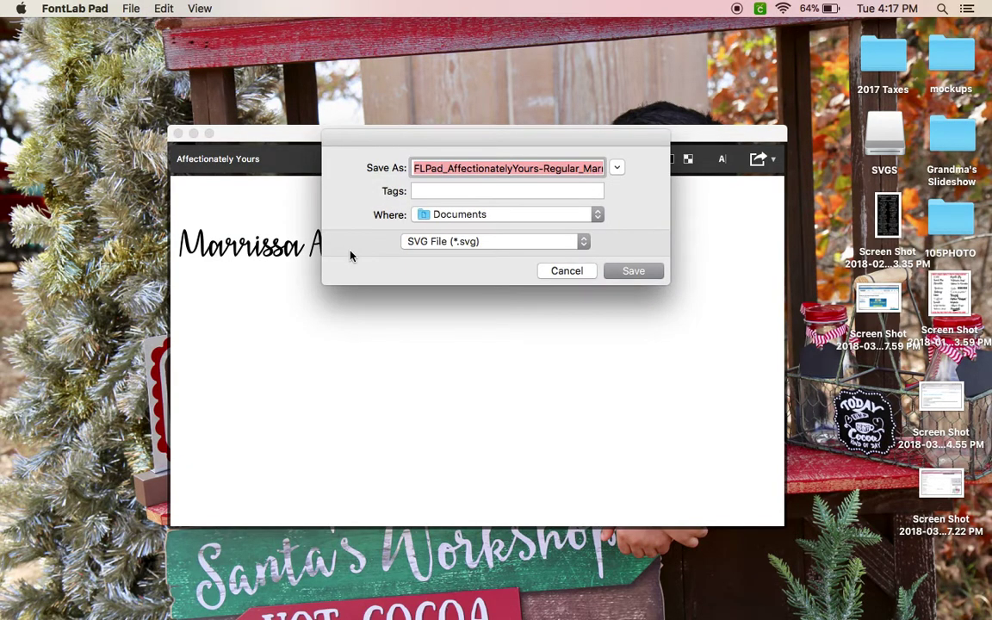
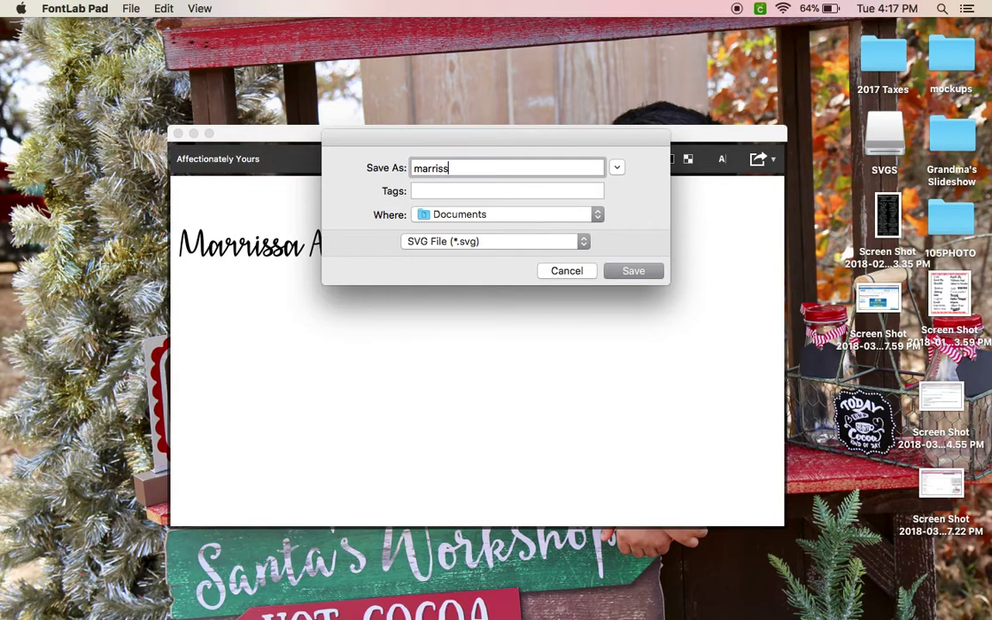
left_click(482, 243)
left_click(482, 242)
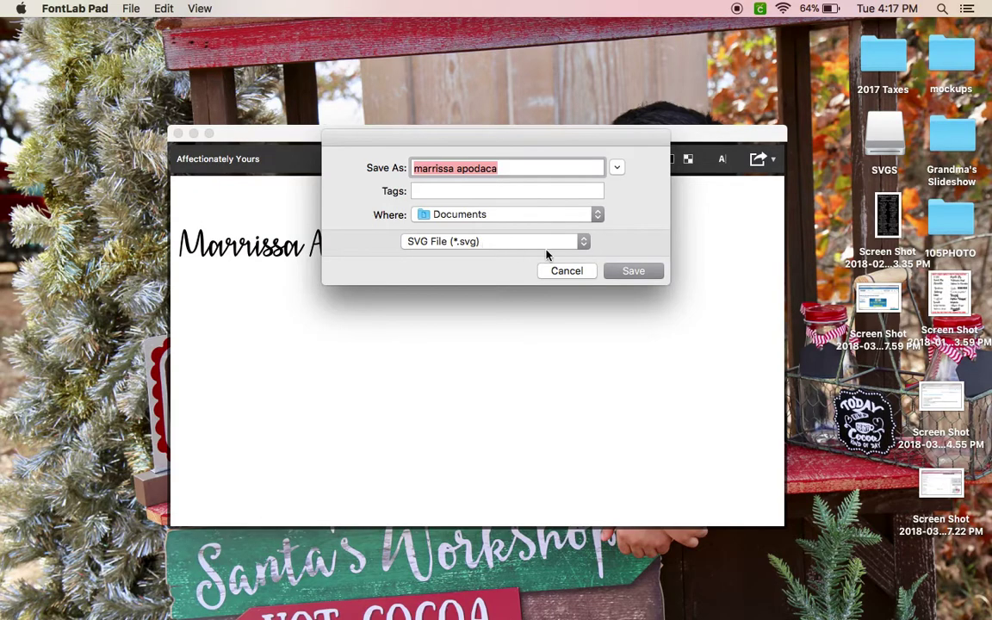
left_click(633, 272)
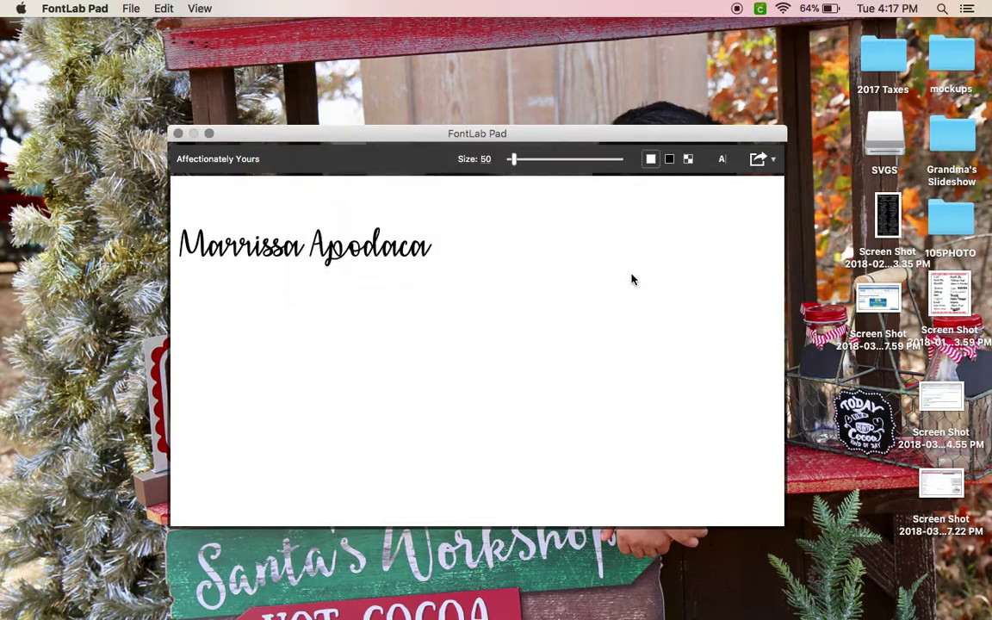
left_click(337, 302)
Select the name line in the pad, then clear the selection.
left_click(437, 264)
left_click_drag(437, 264, 177, 249)
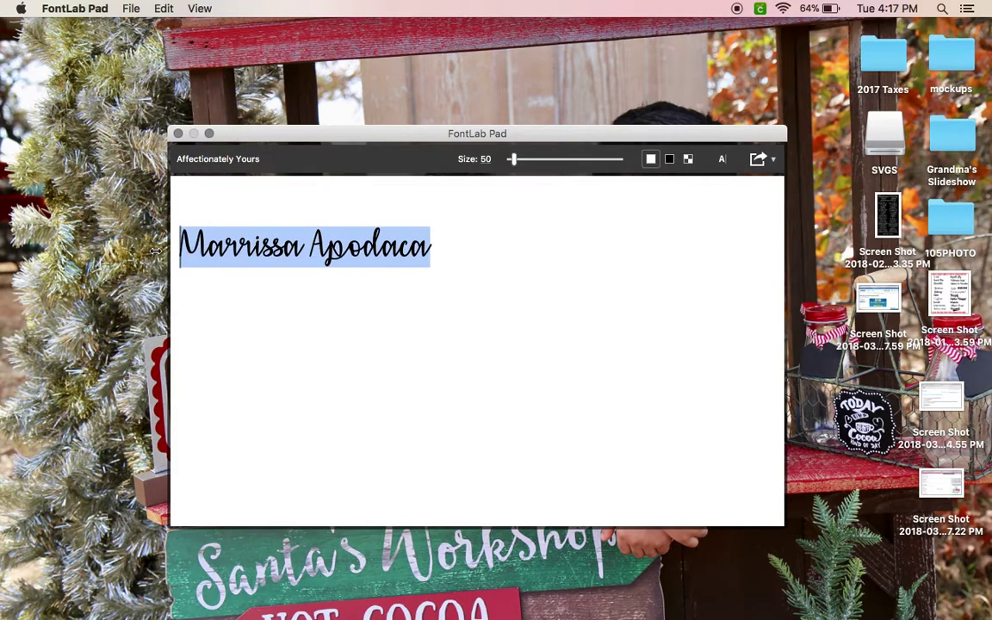
left_click(290, 182)
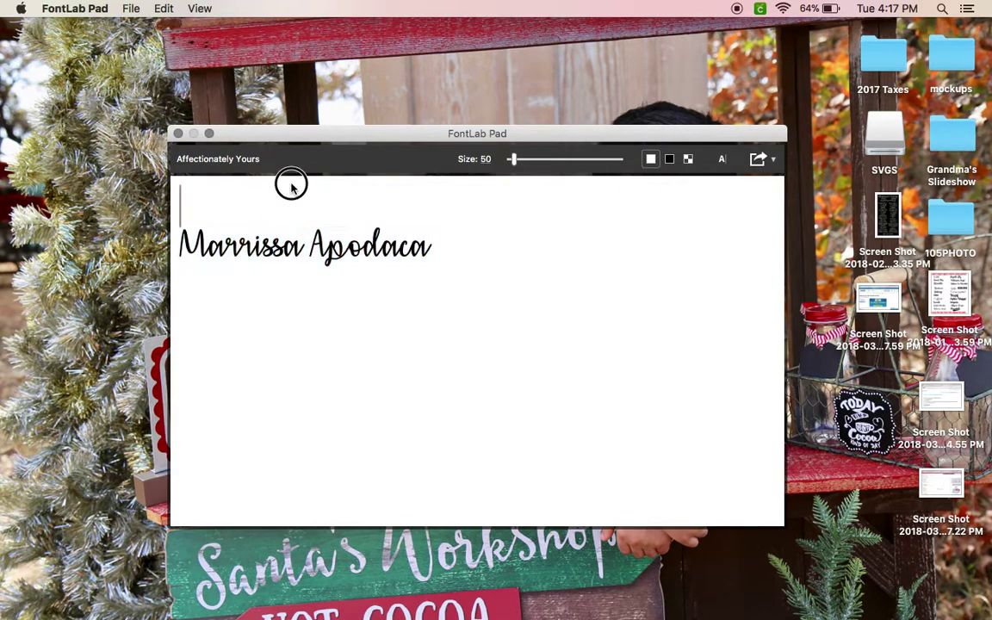
Close FontLab Pad and pick the saved name SVG to upload in Design Space.
left_click(177, 134)
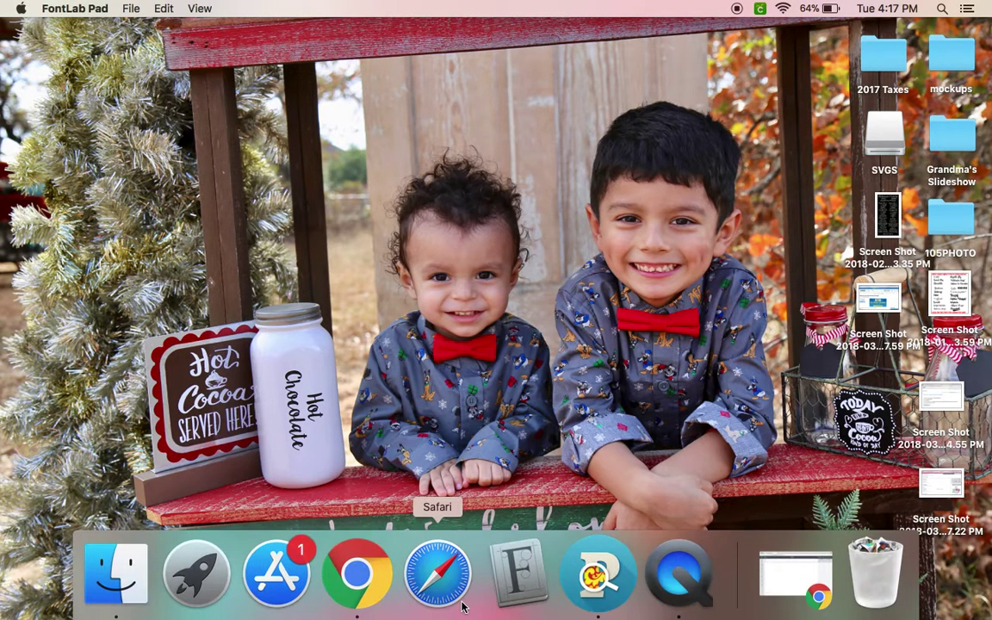
left_click(361, 575)
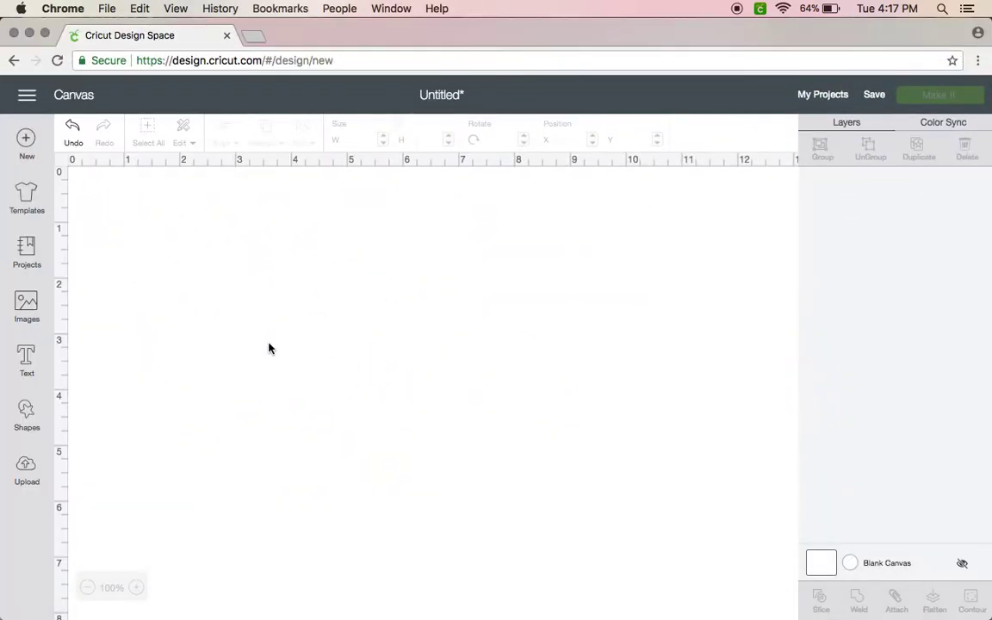
left_click(27, 472)
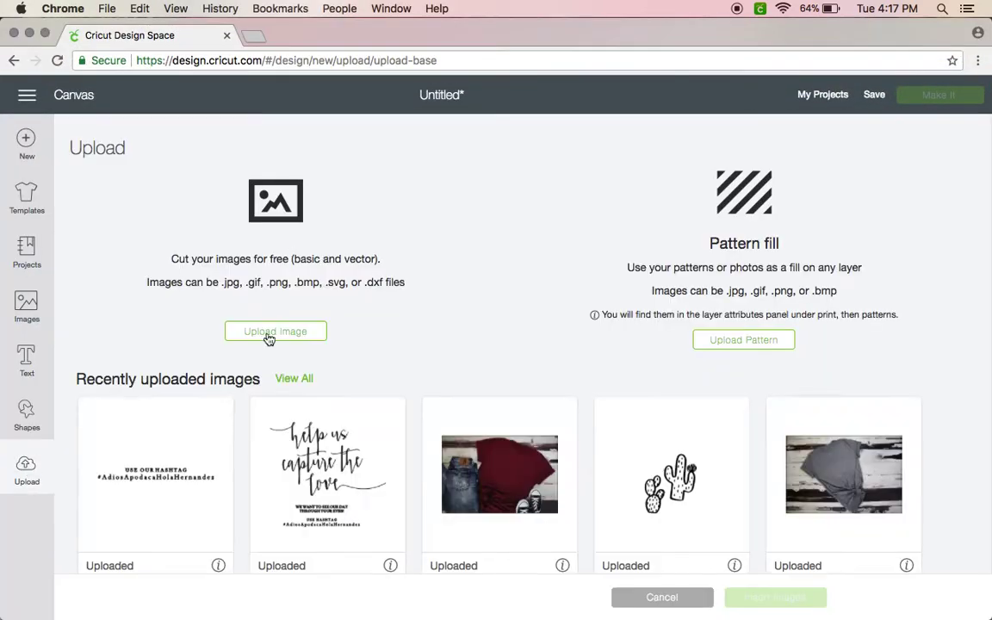
left_click(264, 334)
left_click(523, 355)
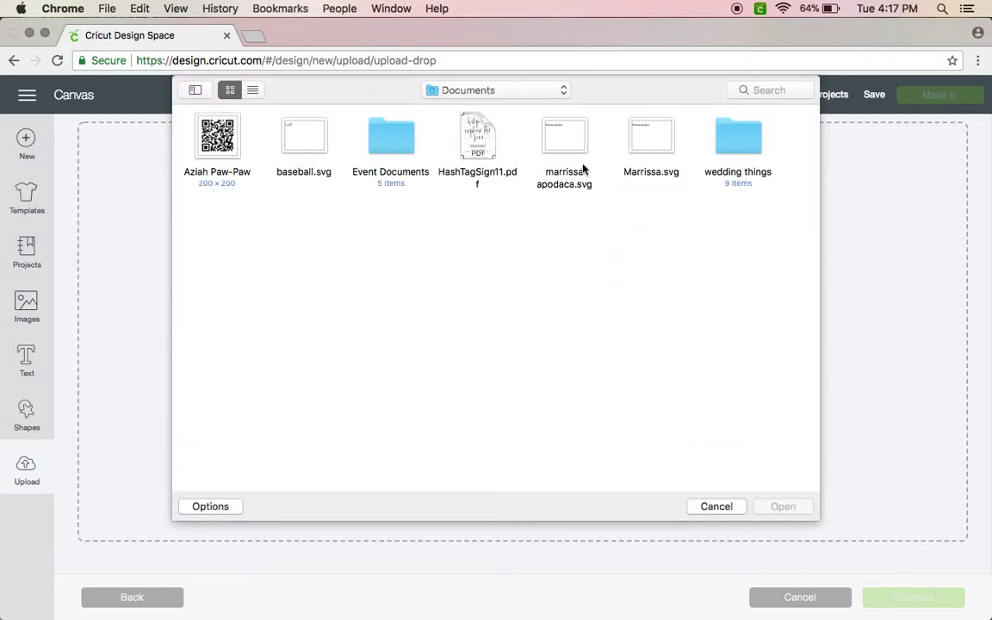
left_click(648, 147)
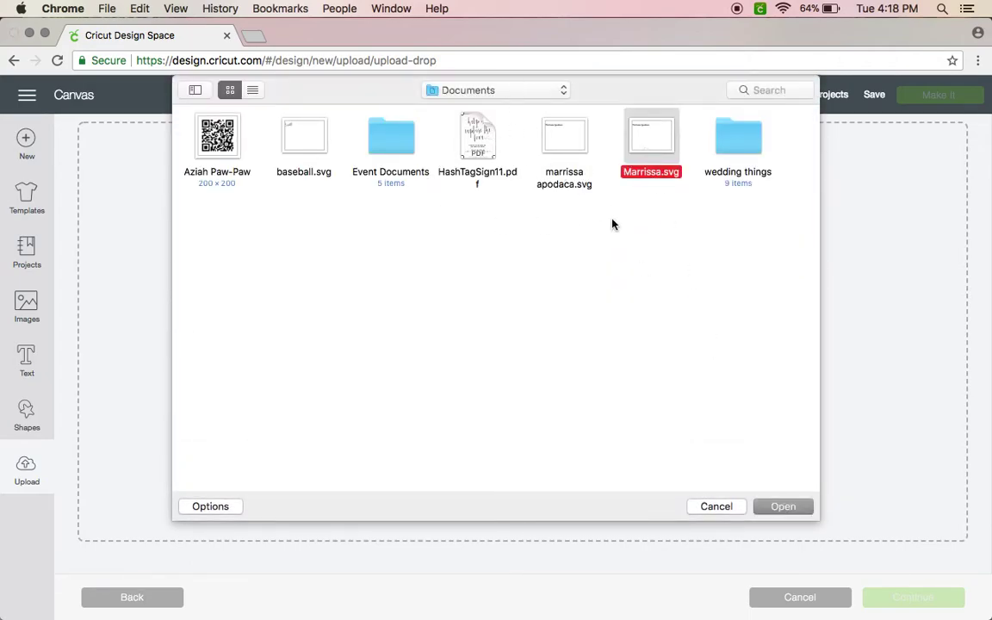
left_click(564, 142)
Tag the uploaded SVG with the person's name and save it to recent uploads.
left_click(781, 507)
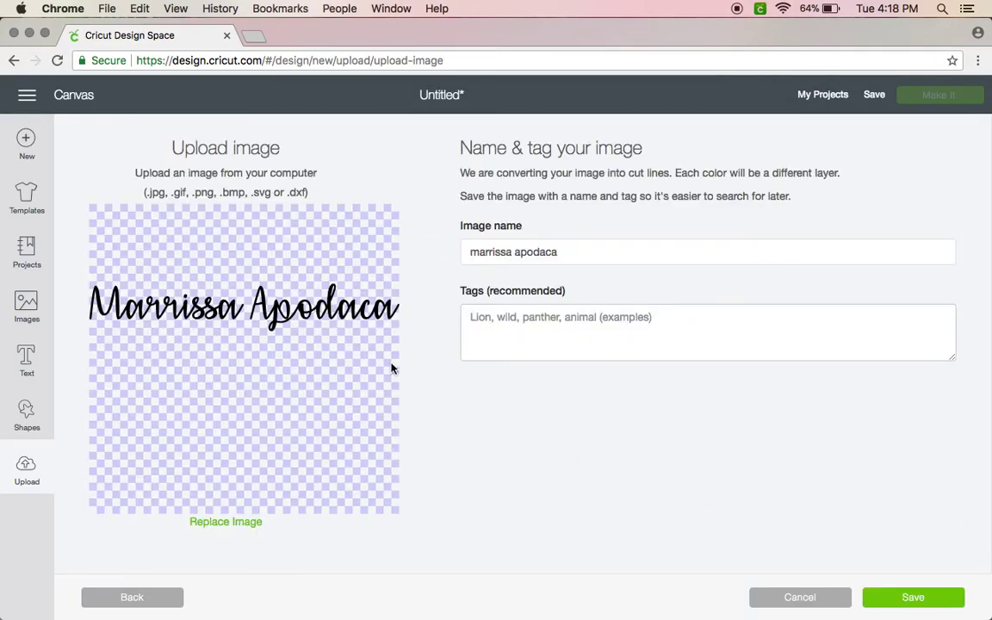
left_click(541, 323)
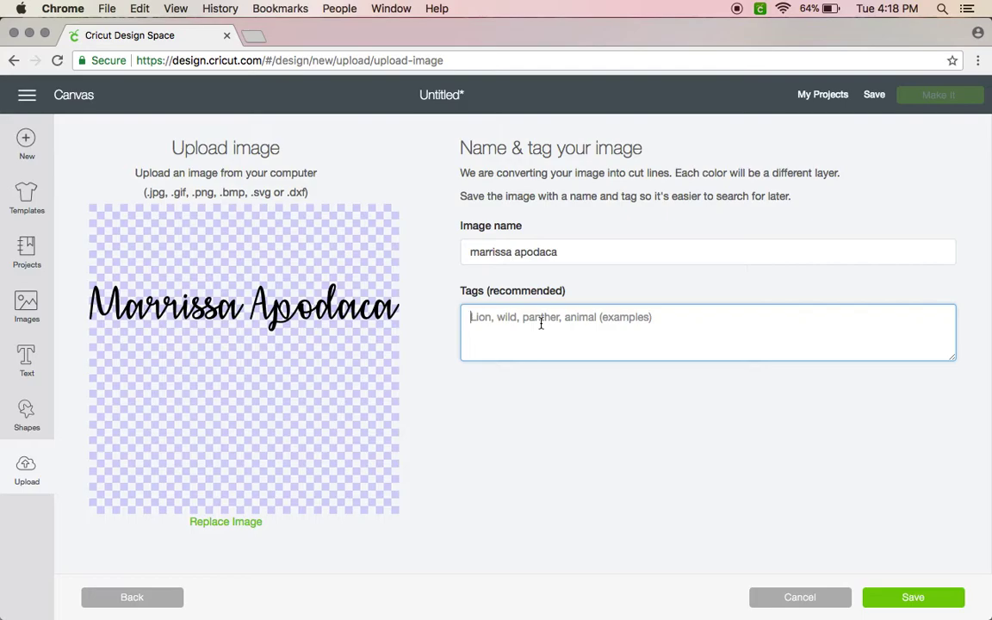
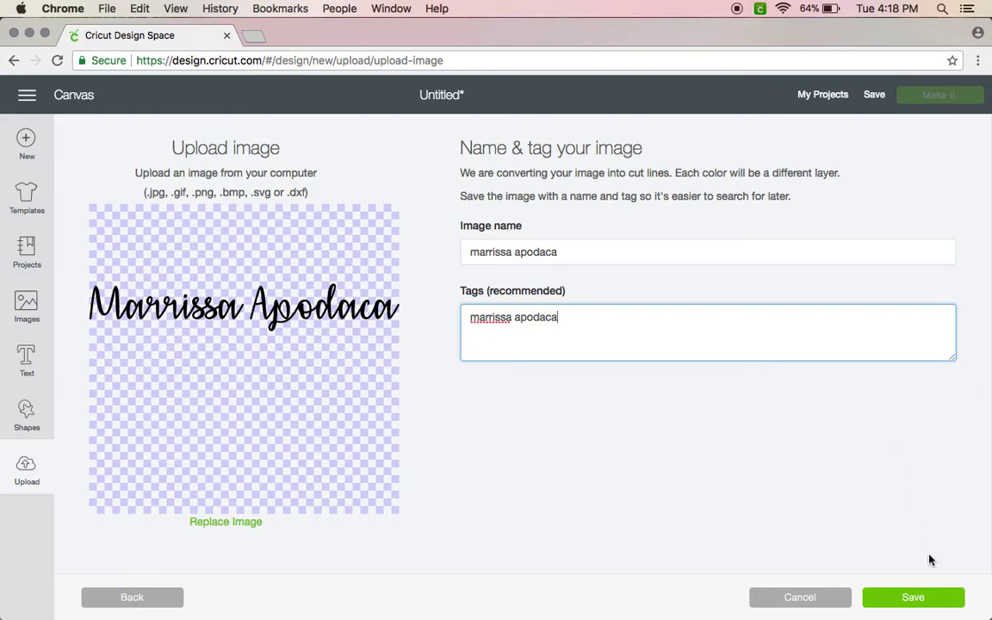
left_click(915, 601)
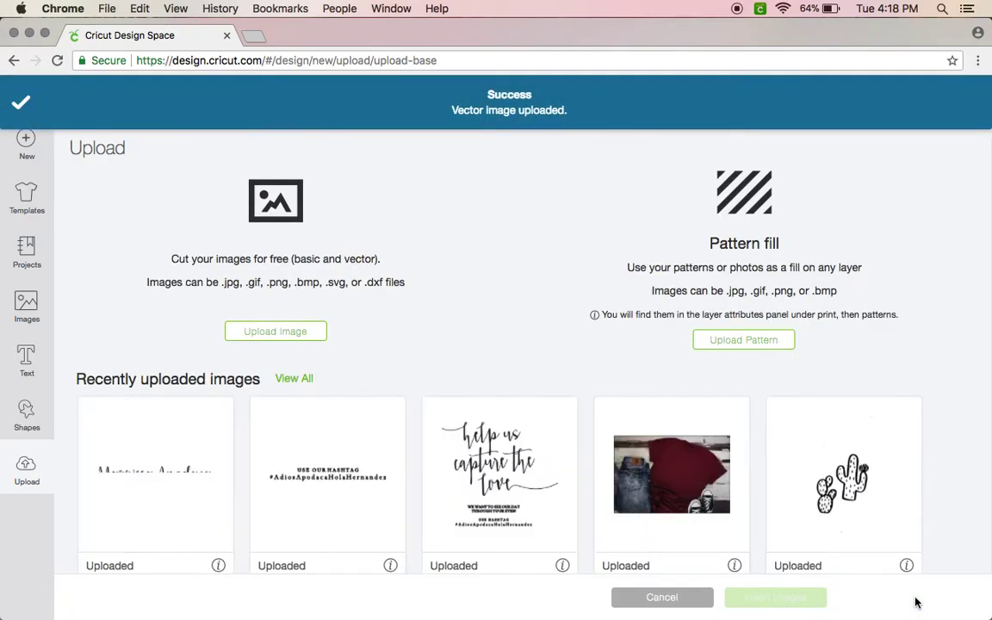
Insert the uploaded name onto the canvas and resize it to about 9.642 × 1.481 in.
left_click(170, 476)
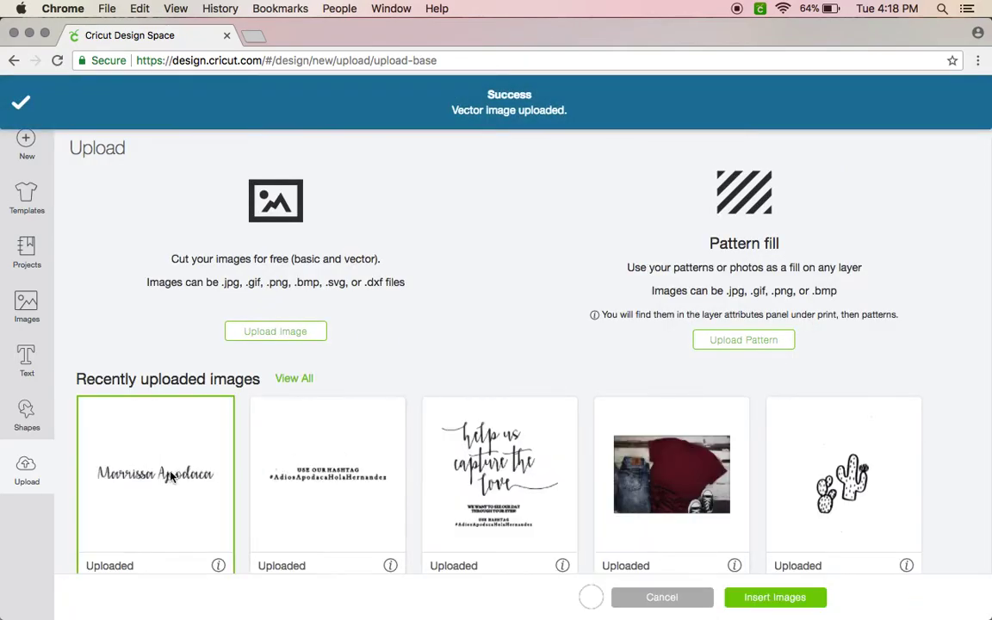
left_click(765, 601)
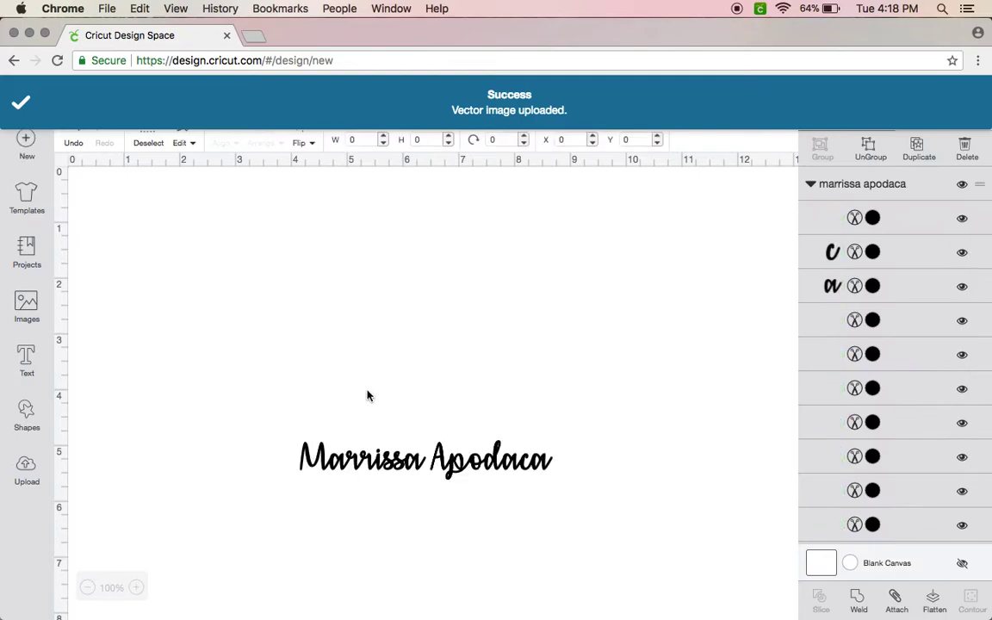
left_click_drag(449, 459, 267, 209)
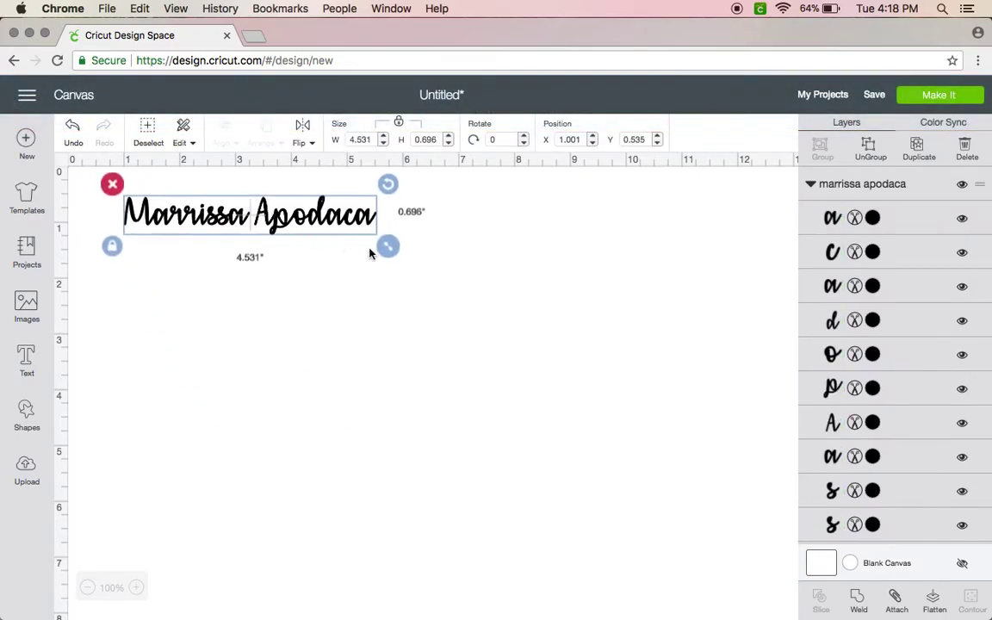
left_click_drag(392, 249, 633, 362)
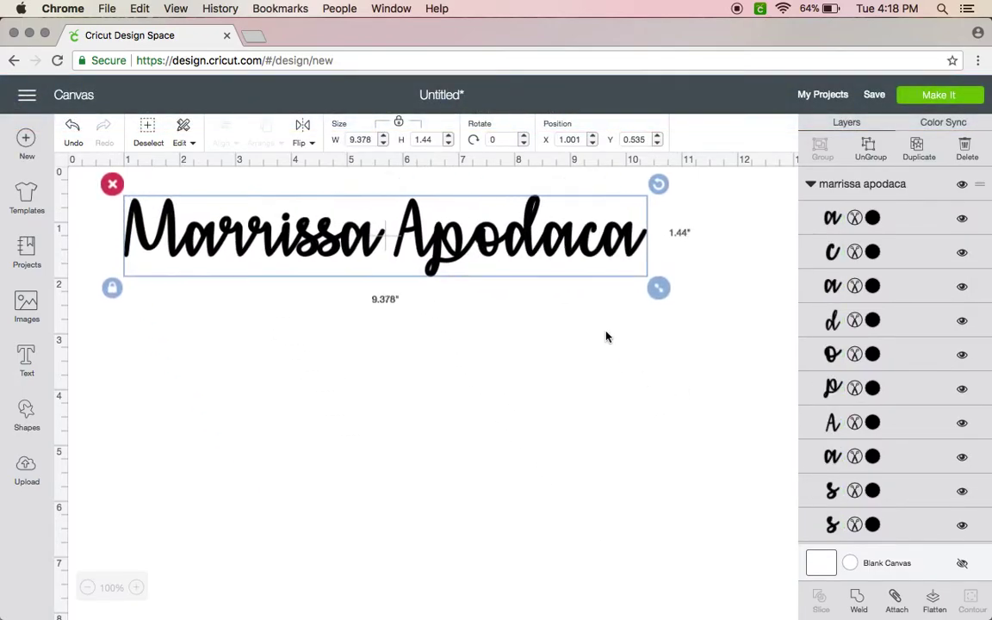
left_click_drag(534, 237, 555, 332)
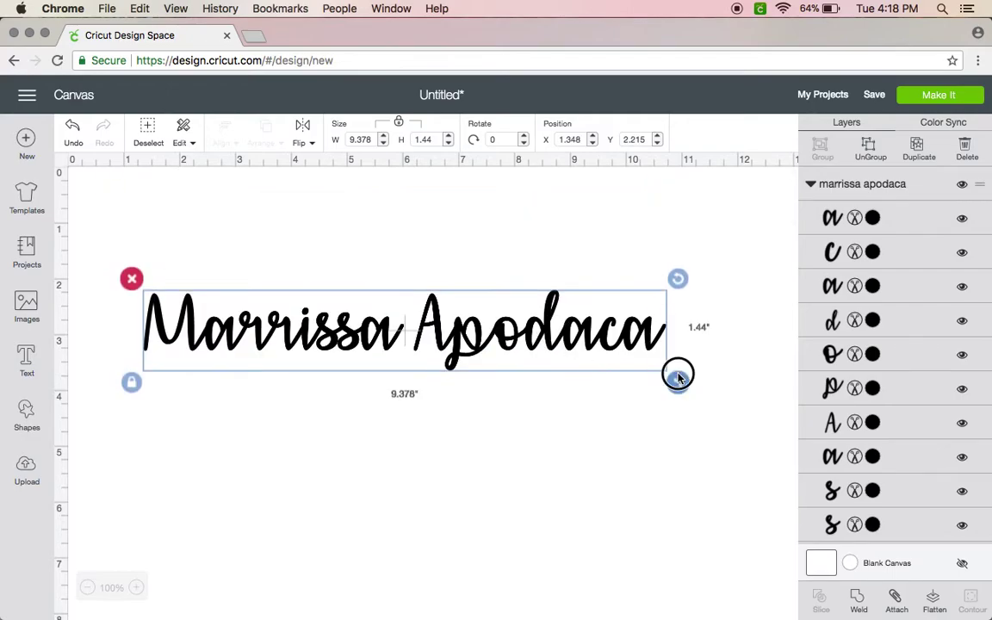
left_click_drag(678, 377, 694, 385)
left_click_drag(619, 349, 630, 398)
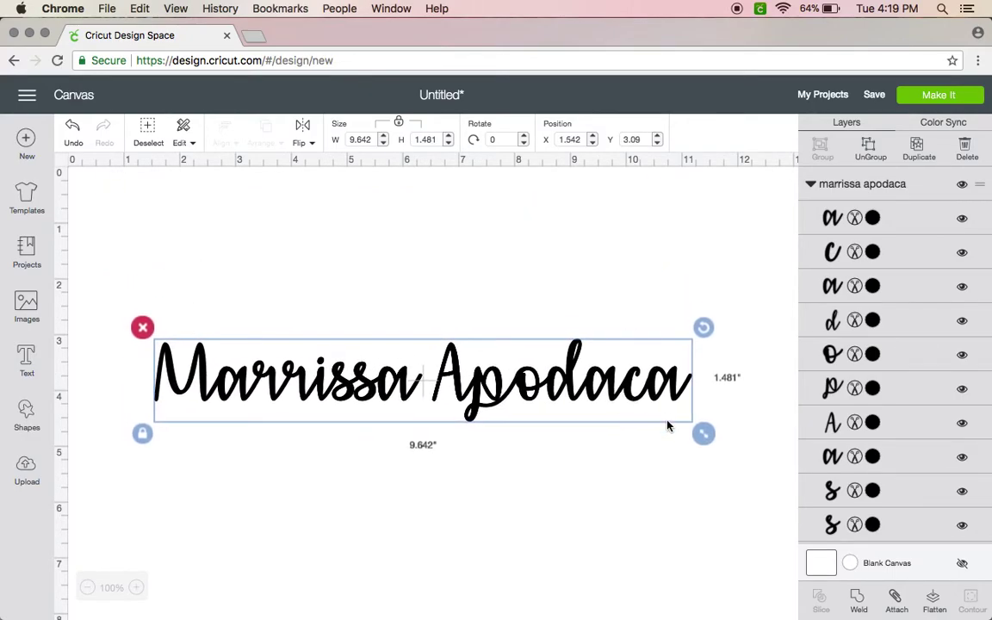
Ungroup the name into separate letters and undo a stray letter move.
left_click(865, 151)
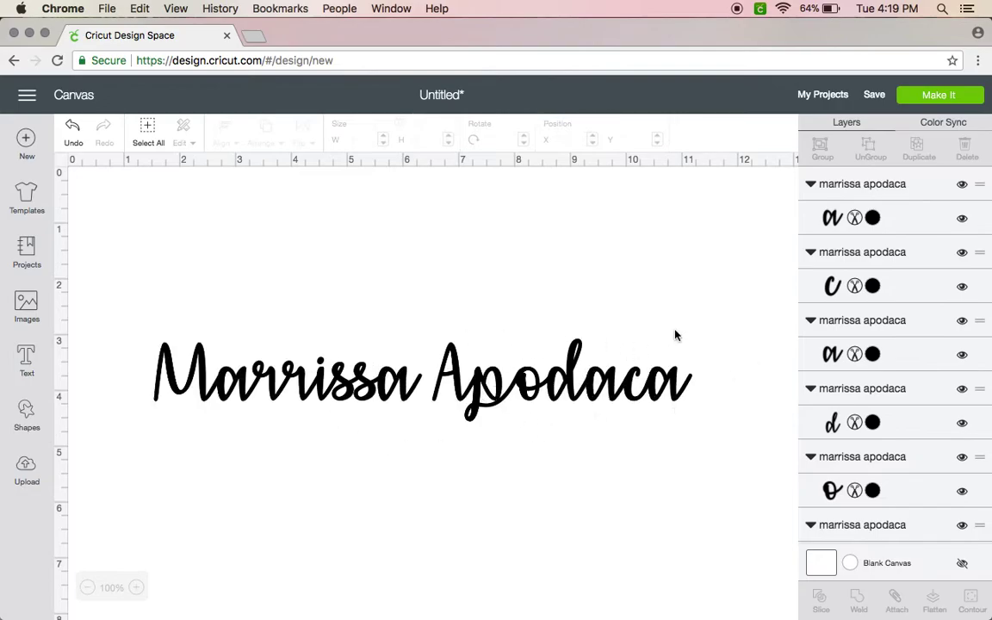
mouse_move(662, 383)
left_mouse_down()
mouse_move(673, 343)
mouse_move(662, 392)
mouse_move(658, 384)
left_mouse_up()
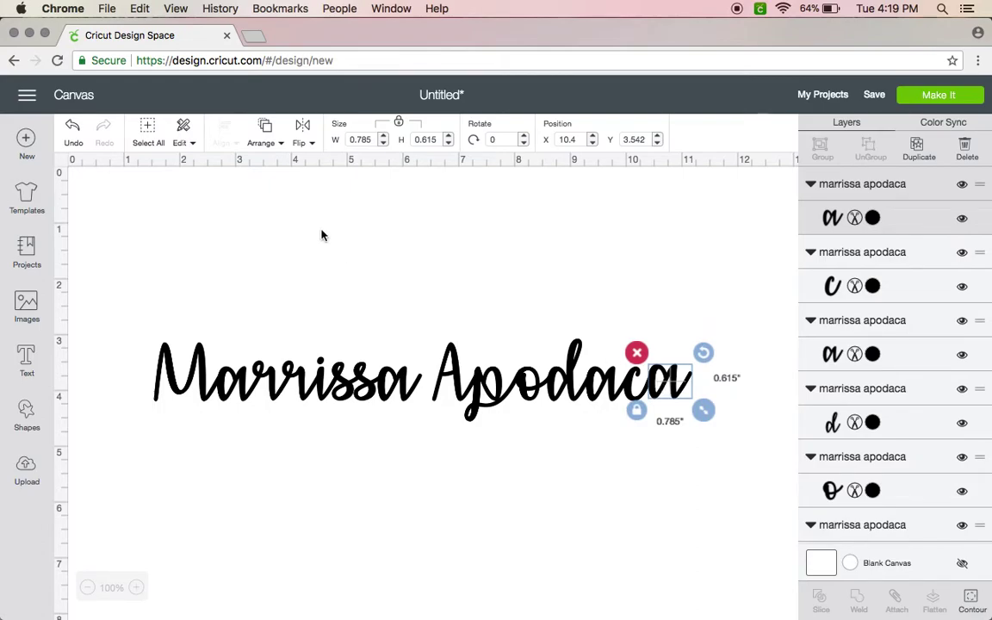
left_click(71, 128)
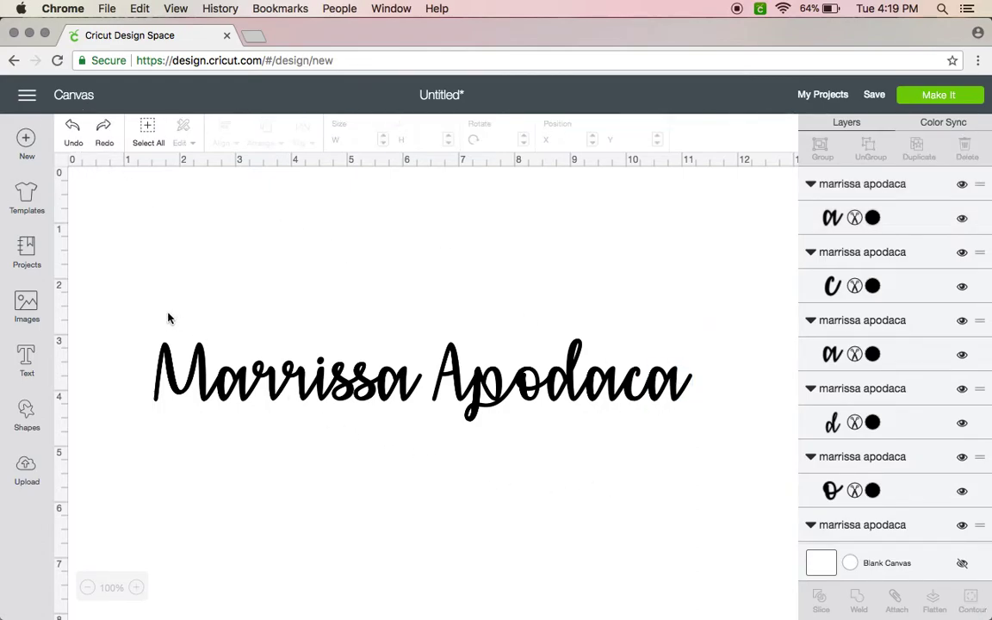
Weld the first name's letters, then the surname's letters, into one piece per word.
left_click_drag(137, 312, 421, 410)
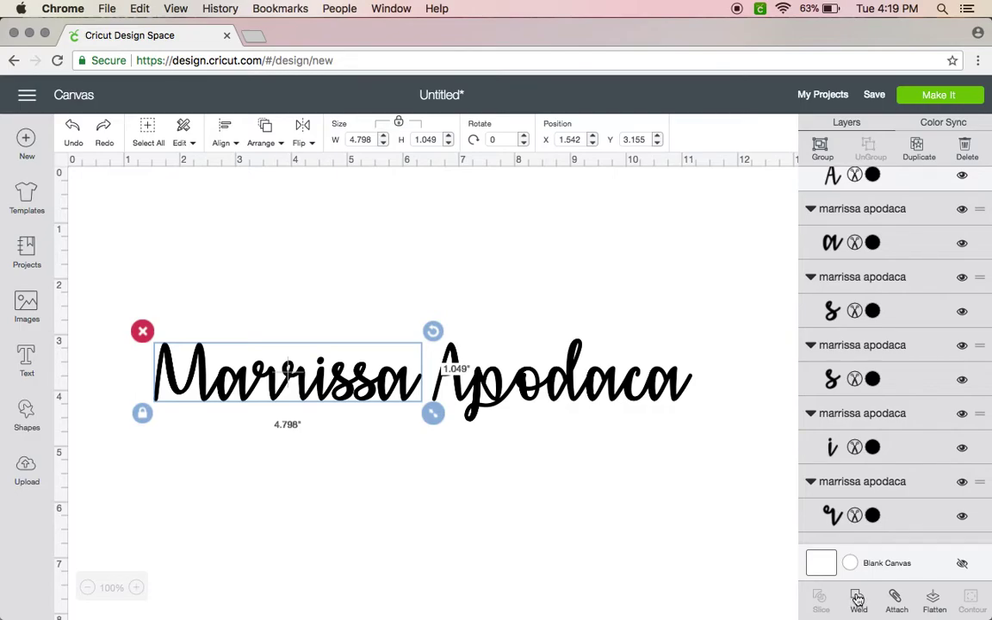
left_click(859, 596)
left_click_drag(128, 310, 746, 433)
left_click(438, 308)
left_click_drag(445, 323, 690, 427)
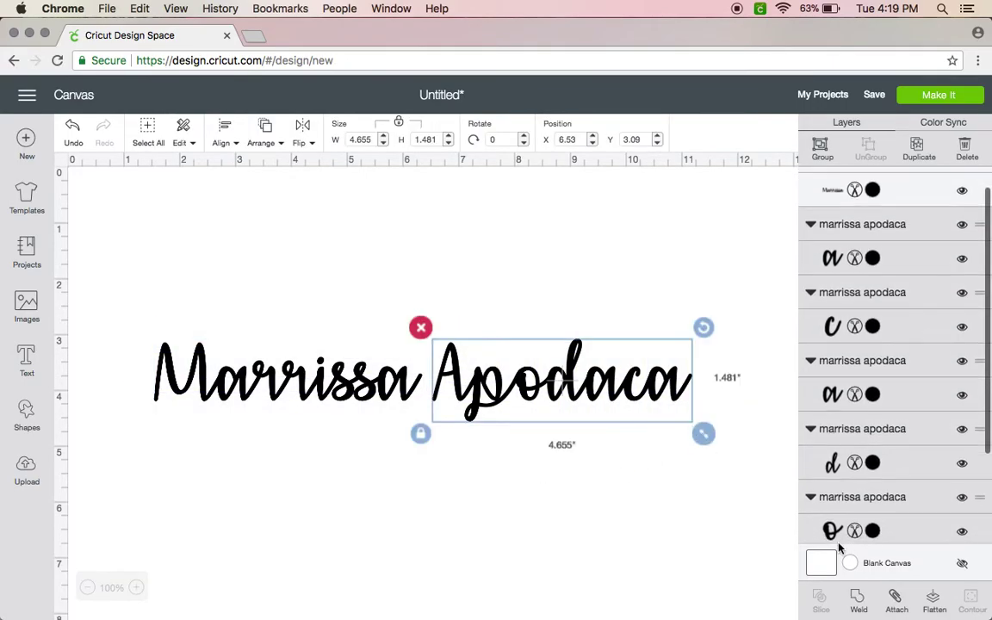
left_click(858, 600)
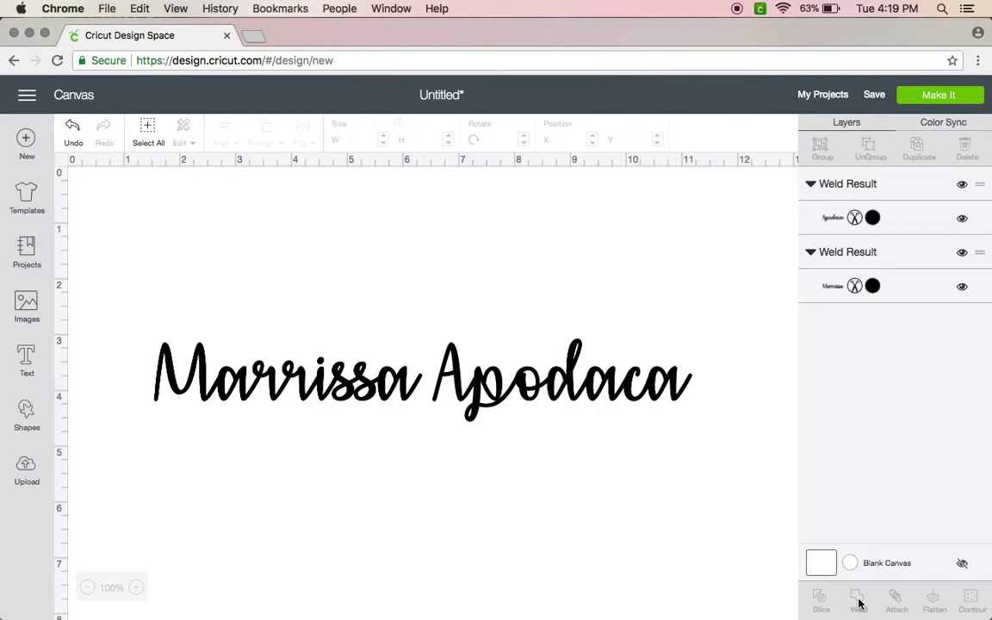
left_click(589, 383)
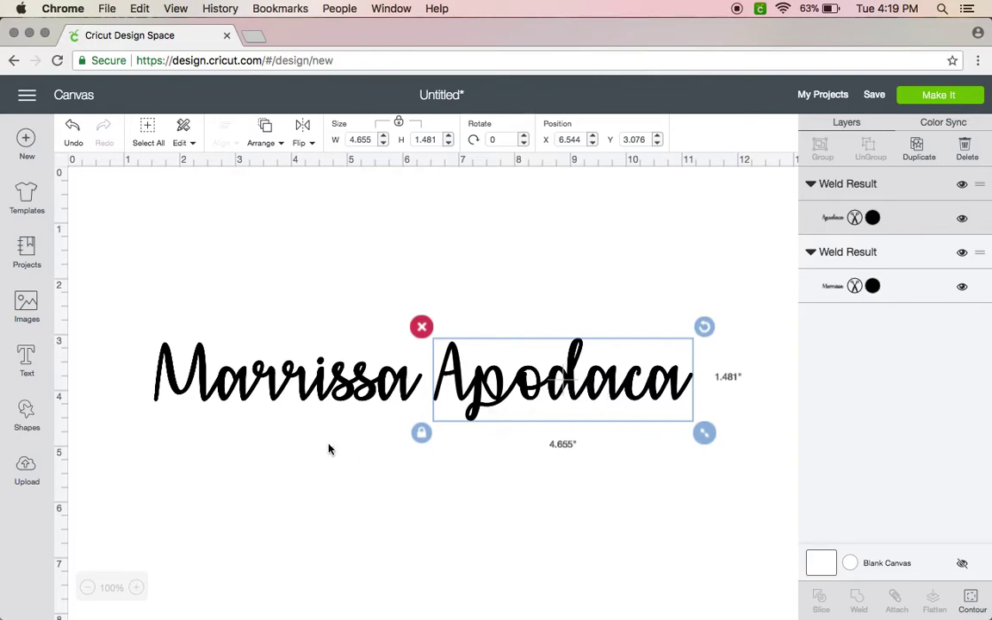
Stack the surname beneath the first name and center both horizontally.
left_click(250, 462)
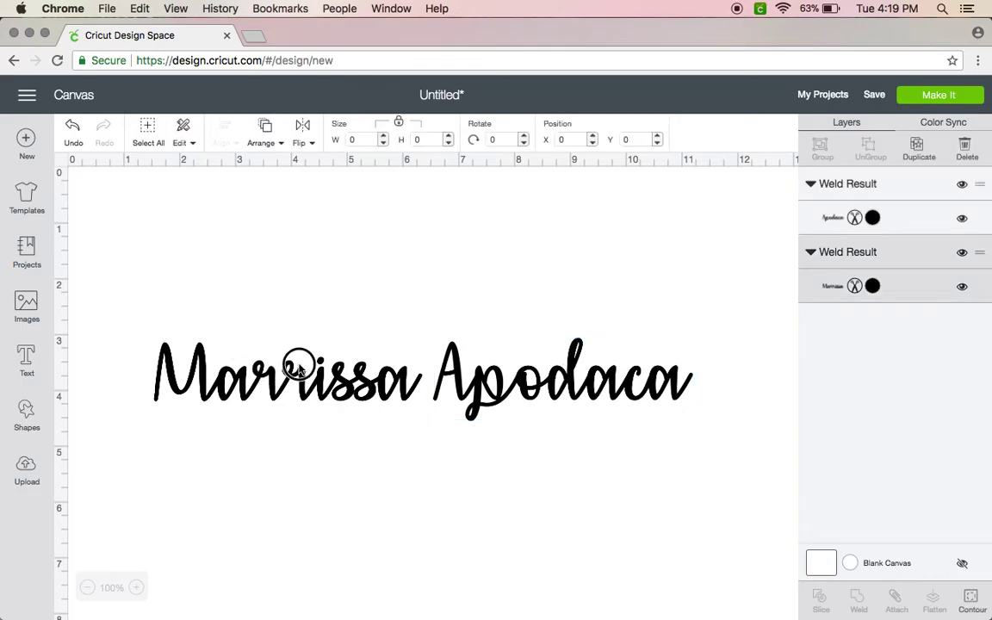
left_click_drag(327, 365, 435, 292)
left_click_drag(516, 362, 358, 354)
left_click(330, 452)
left_click_drag(322, 394, 303, 199)
left_click(218, 141)
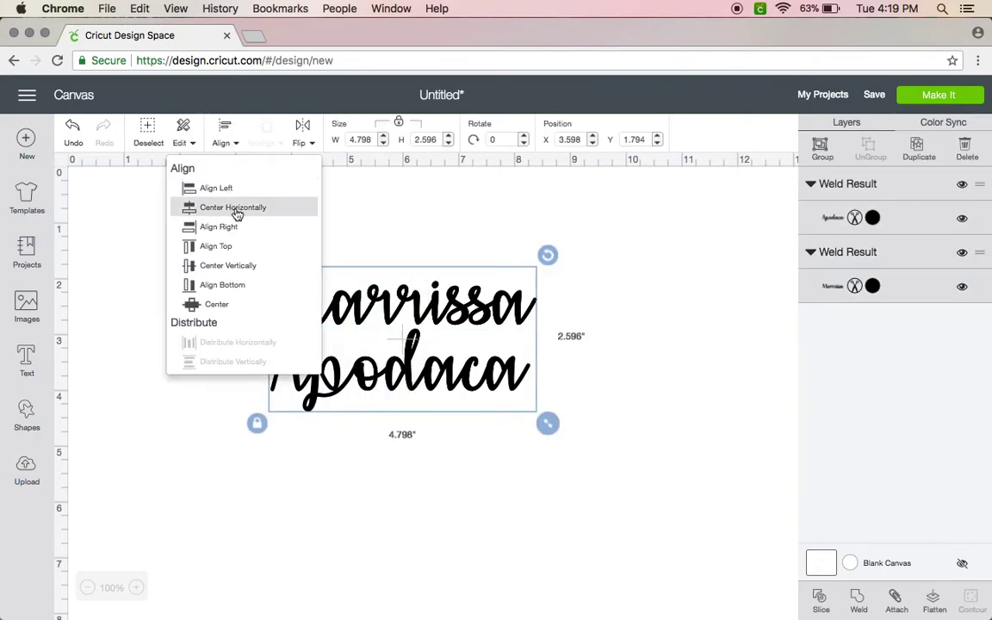
left_click(211, 186)
Attach the two words and send the design to the 12 x 12 in. cut mat.
left_click(354, 434)
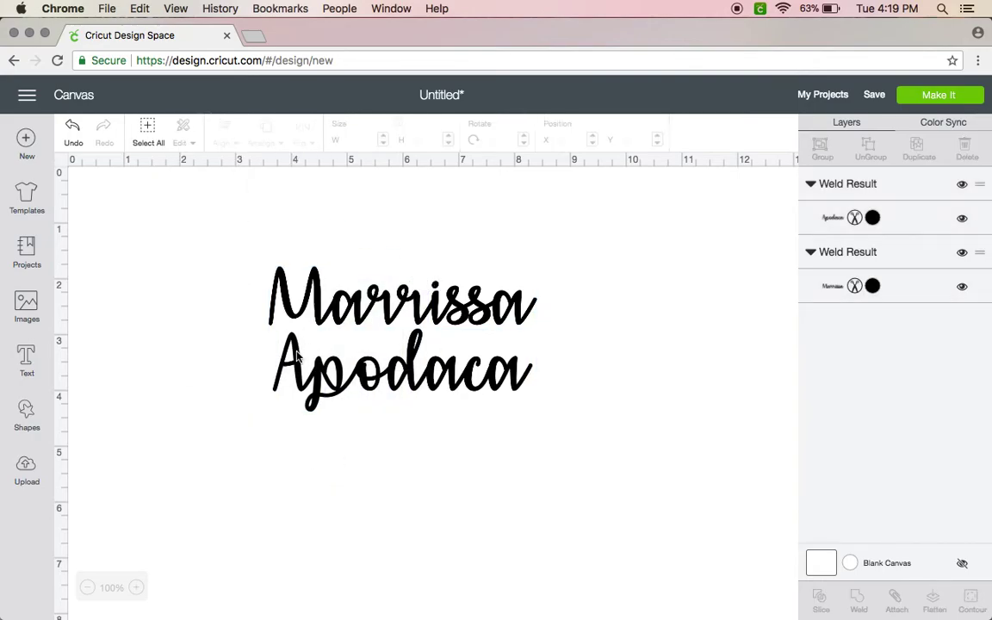
left_click_drag(256, 267, 545, 443)
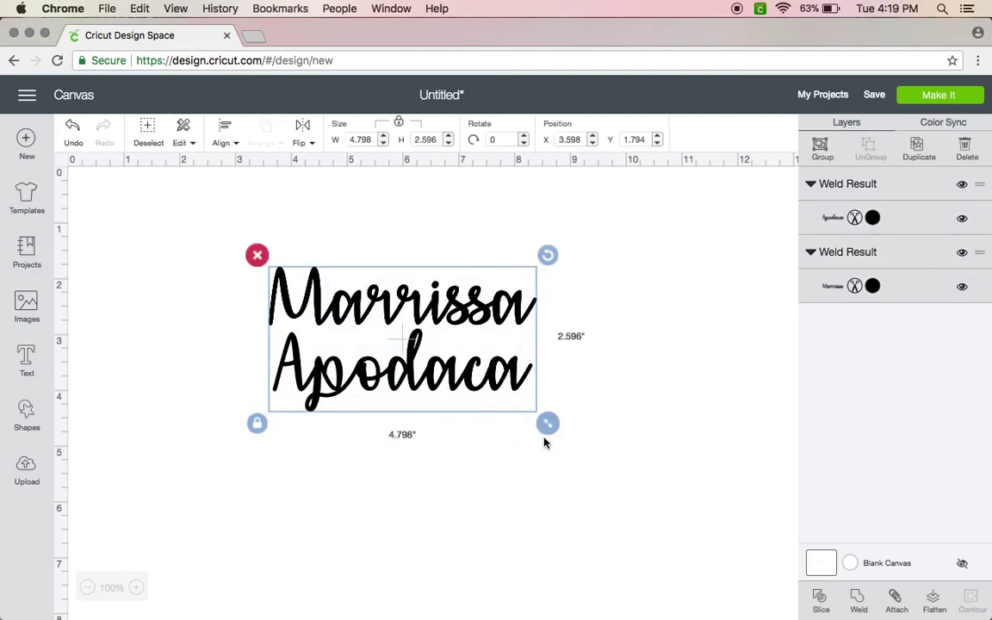
left_click(897, 599)
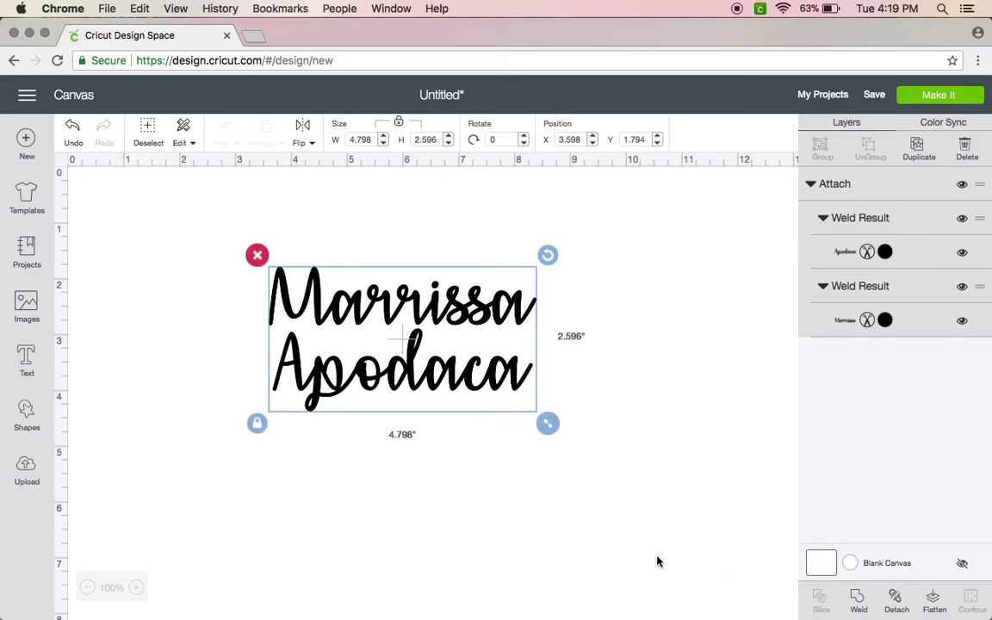
left_click(931, 95)
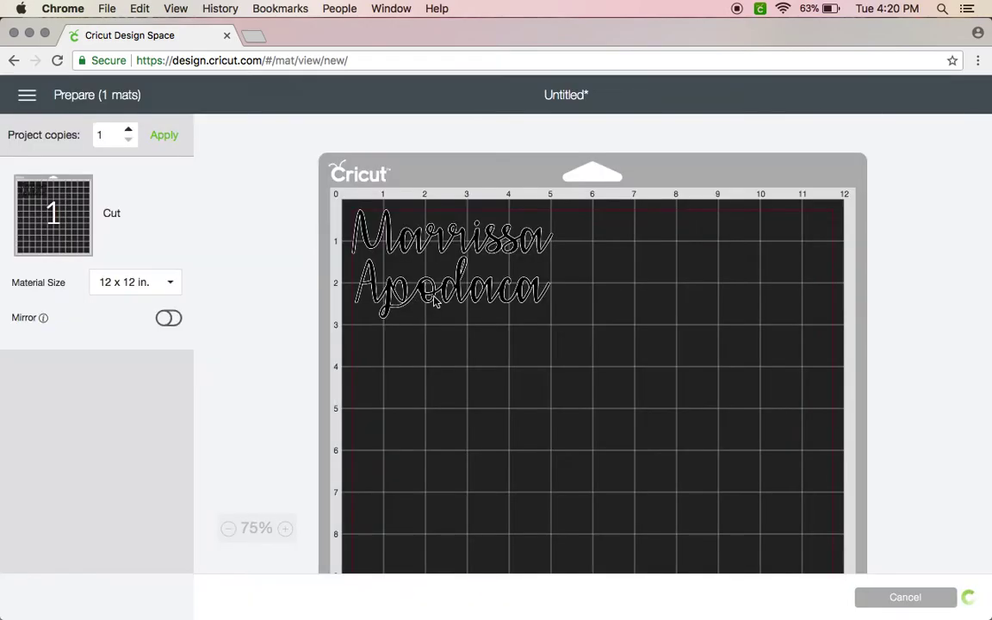
Review the stacked name on the mat preview, then cancel back to the canvas.
left_click_drag(435, 297, 420, 277)
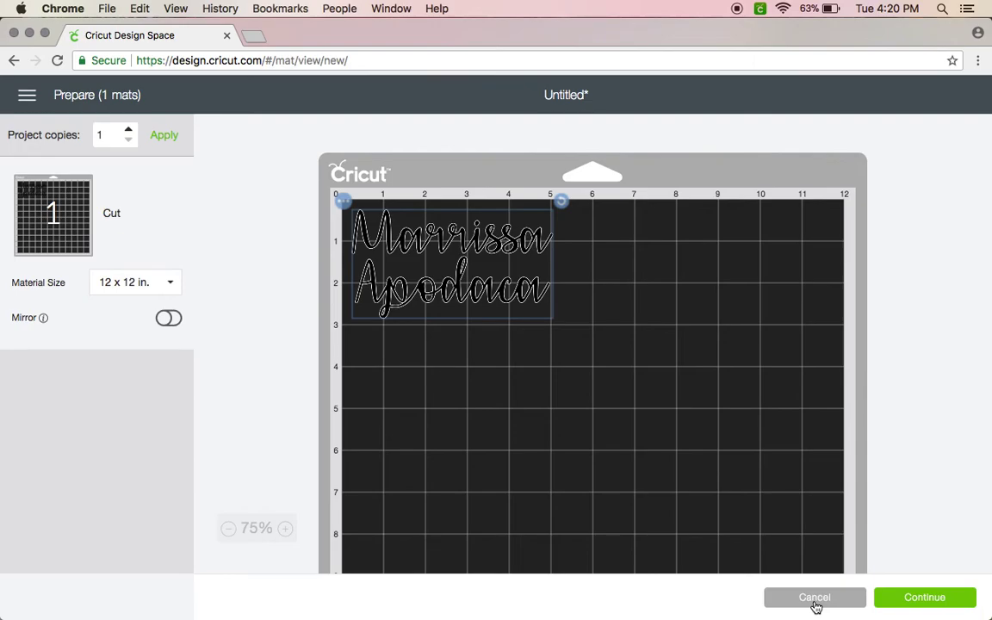
left_click(814, 598)
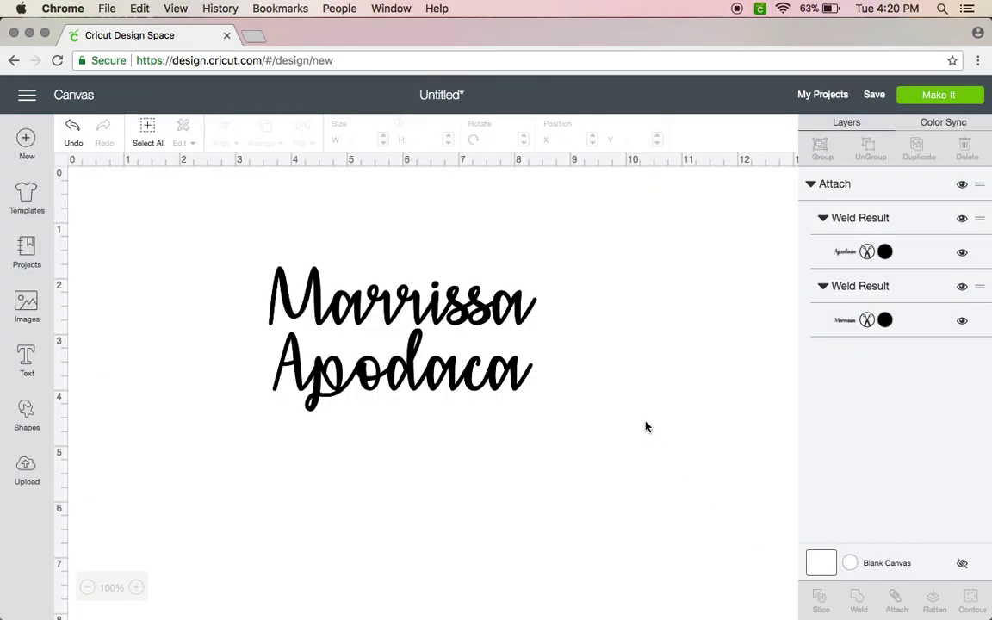